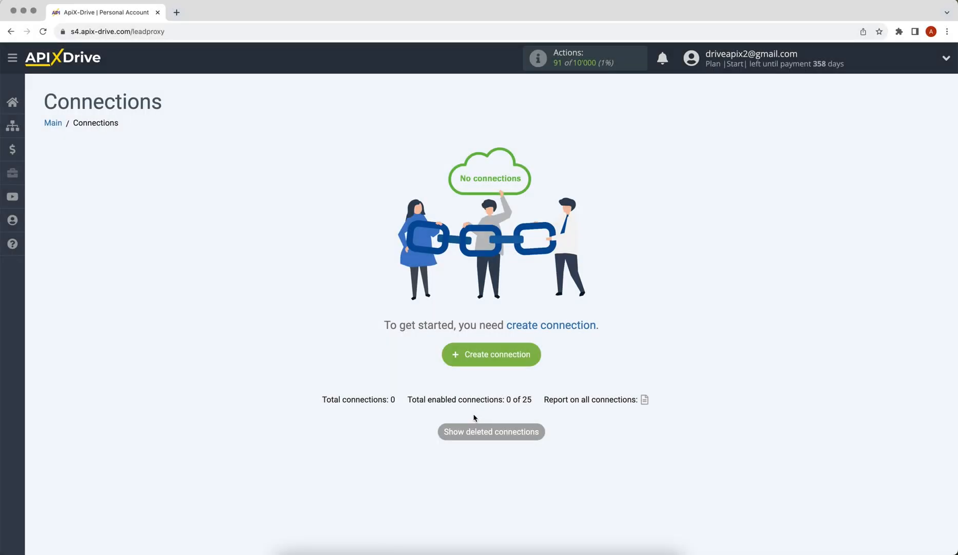
Step: Create a new connection with PlatoForms as the source system and Get DATA as its action
{"action": "left_click", "coordinate": [464, 361]}
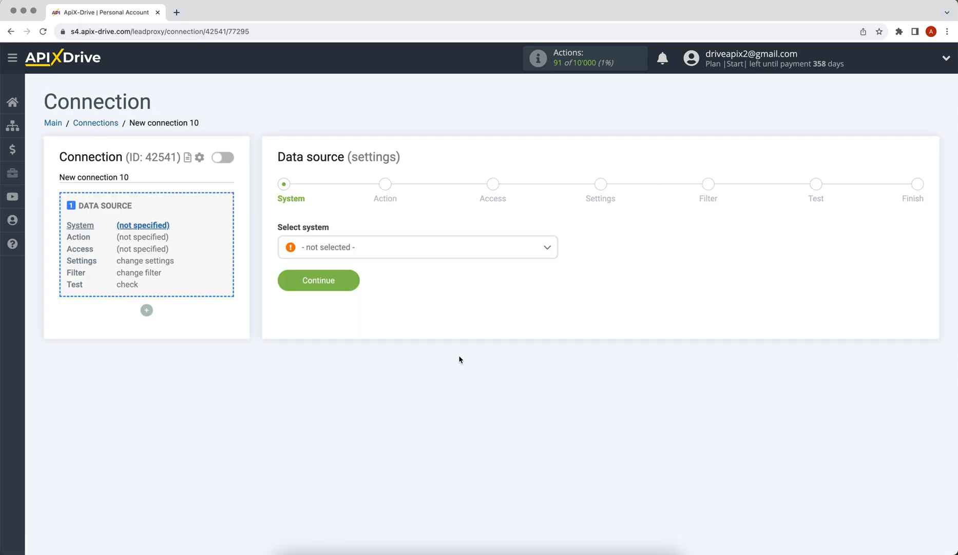
{"action": "left_click", "coordinate": [468, 246]}
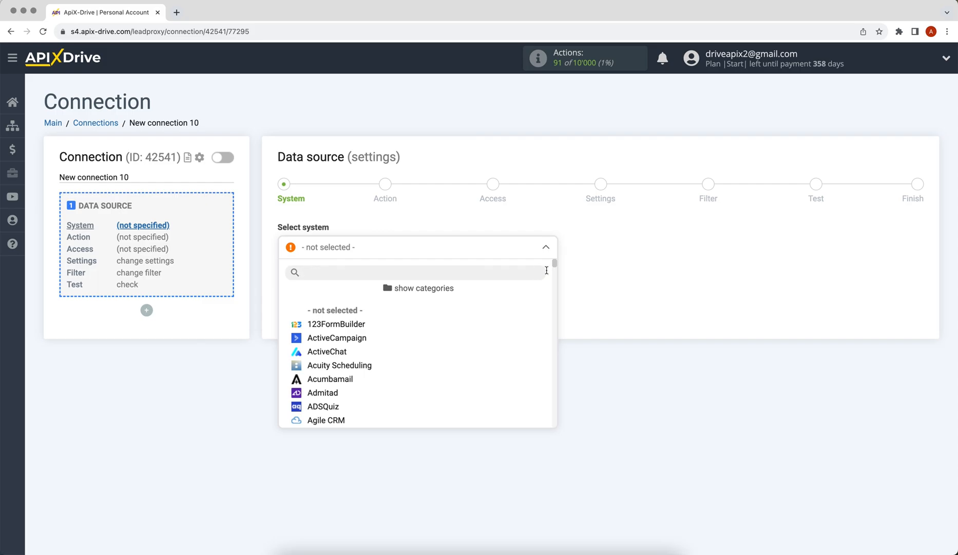
{"action": "left_click_drag", "start_coordinate": [556, 265], "coordinate": [561, 372]}
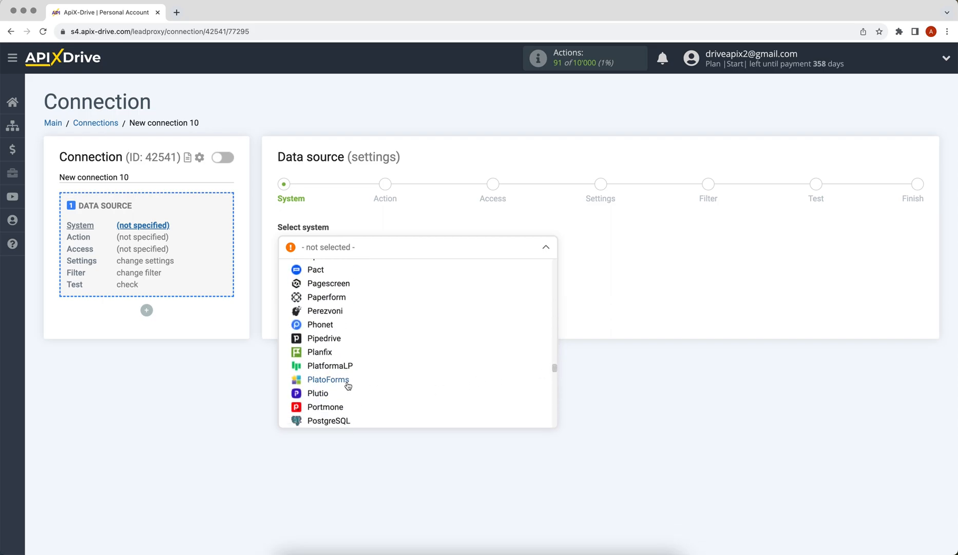
{"action": "left_click", "coordinate": [347, 383]}
{"action": "left_click", "coordinate": [286, 285]}
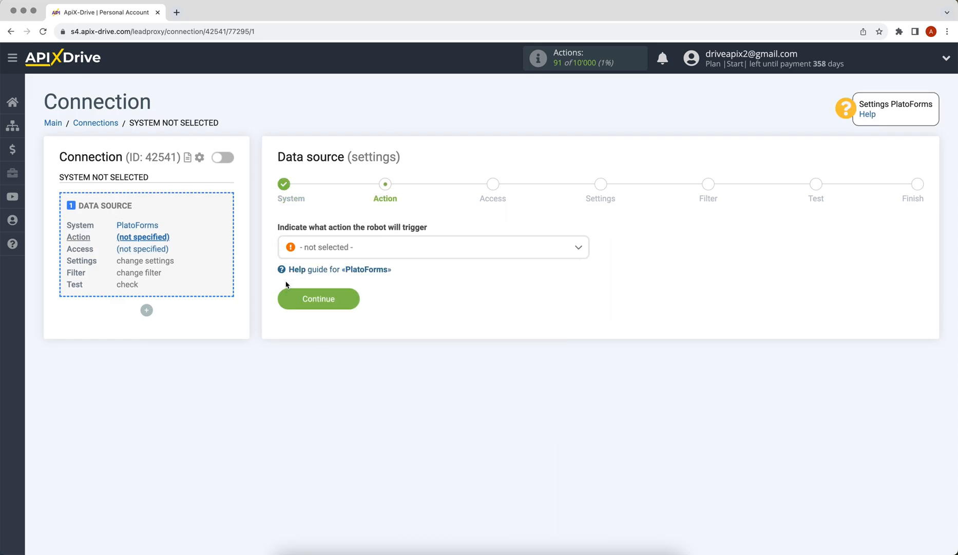
{"action": "left_click", "coordinate": [320, 250]}
{"action": "left_click", "coordinate": [315, 307]}
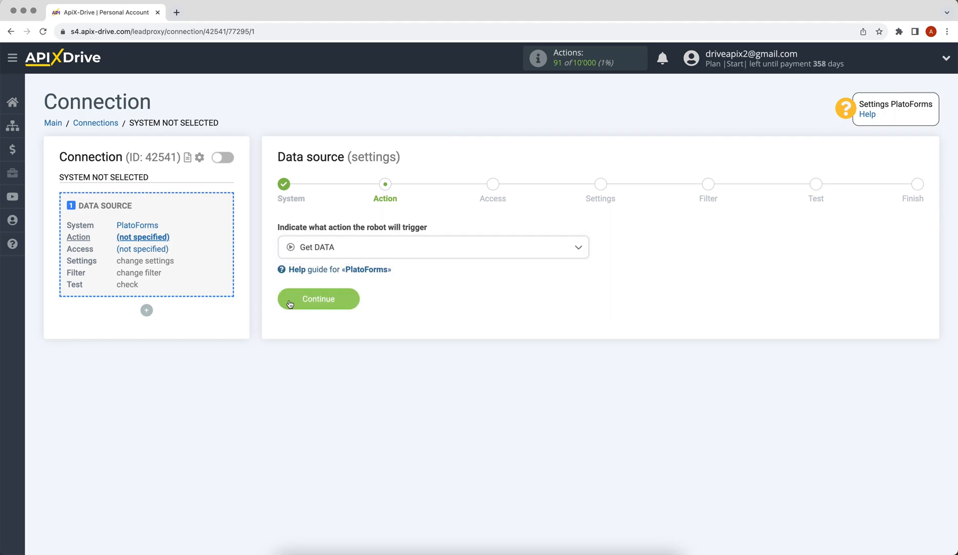
{"action": "left_click", "coordinate": [290, 303]}
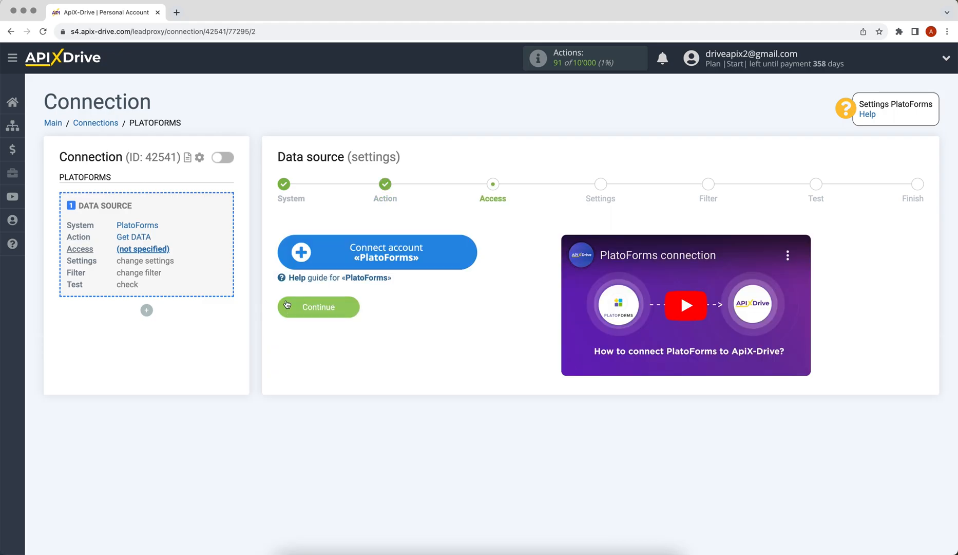
Step: Connect a new PlatoForms account and select it as the source login
{"action": "left_click", "coordinate": [298, 261]}
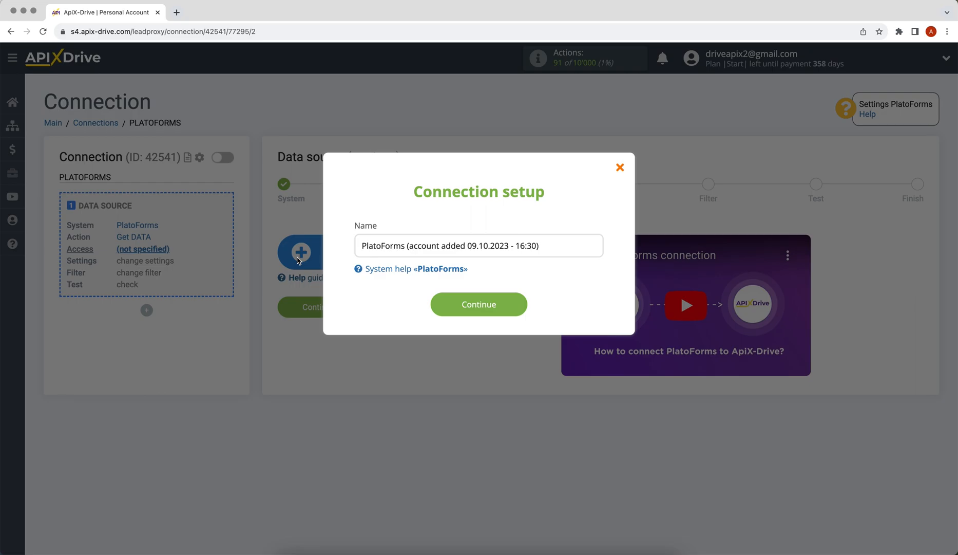
{"action": "left_click", "coordinate": [448, 305]}
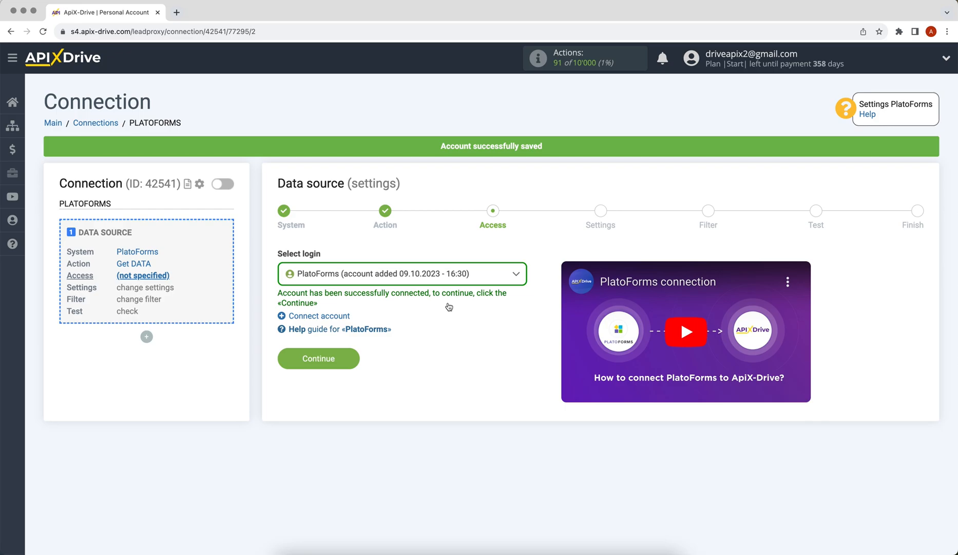
{"action": "left_click", "coordinate": [446, 277]}
{"action": "left_click", "coordinate": [451, 348]}
{"action": "left_click", "coordinate": [292, 361]}
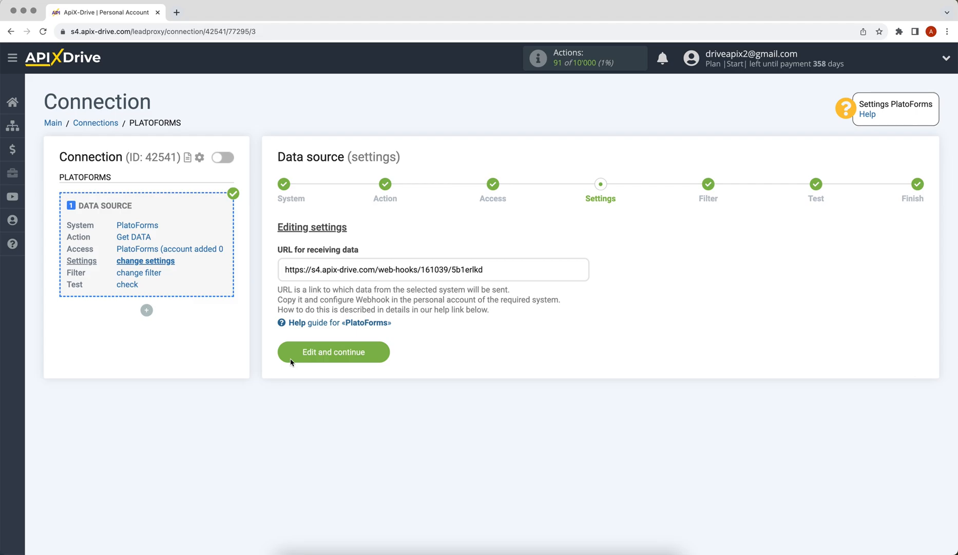
Step: Copy the ApiX-Drive webhook URL shown for the PlatoForms source
{"action": "left_click_drag", "start_coordinate": [284, 269], "coordinate": [486, 268]}
{"action": "right_click", "coordinate": [465, 265]}
{"action": "left_click", "coordinate": [478, 290]}
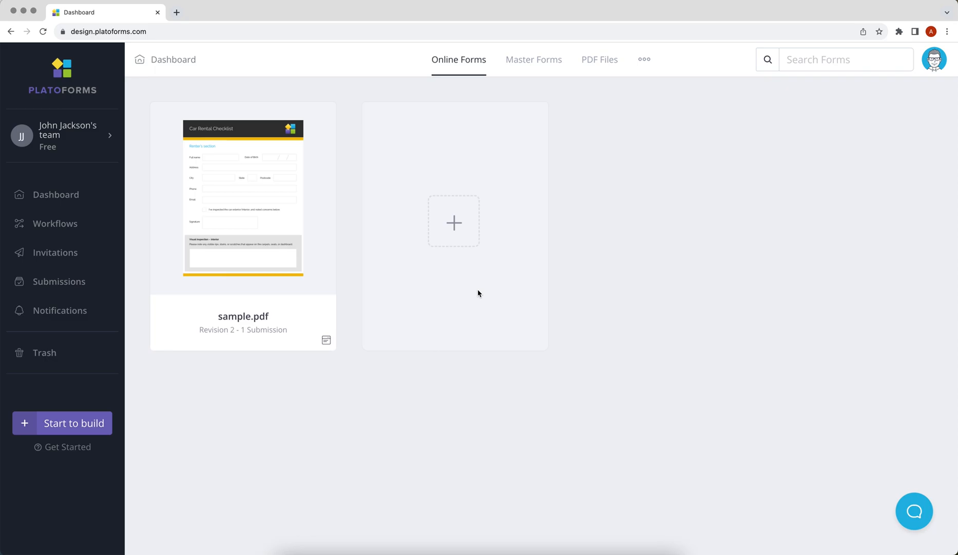
Step: Add a new webhook endpoint named ApiX-Drive under API and Webhooks
{"action": "left_click", "coordinate": [931, 67]}
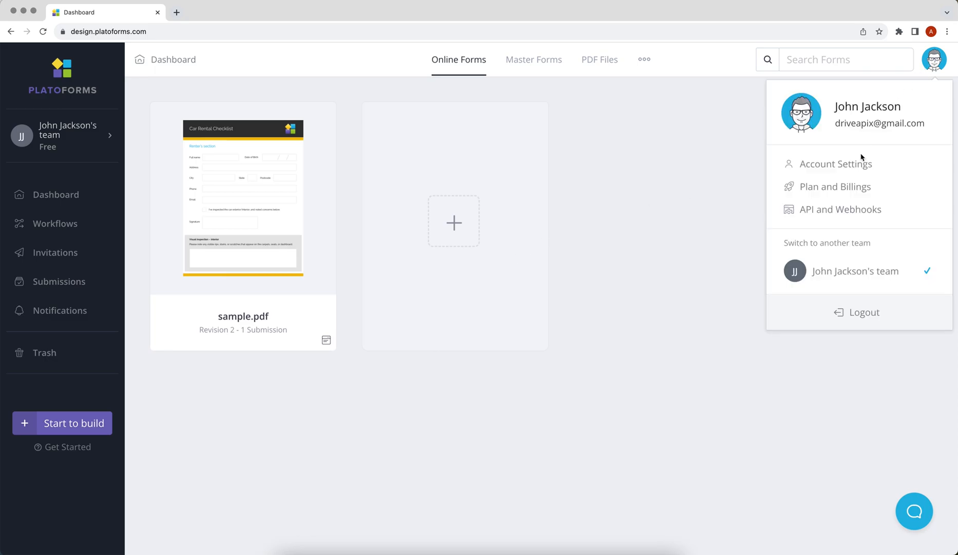
{"action": "left_click", "coordinate": [837, 220]}
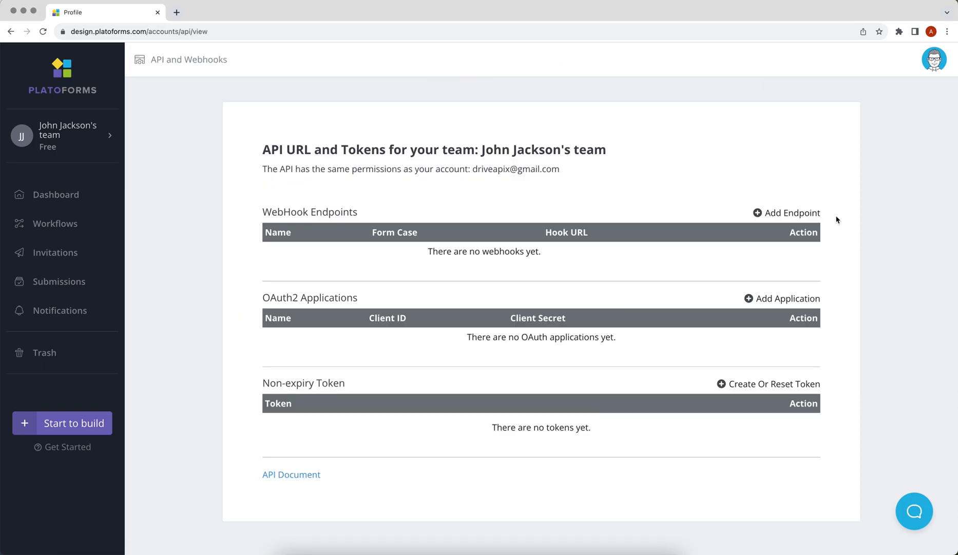
{"action": "left_click", "coordinate": [807, 214]}
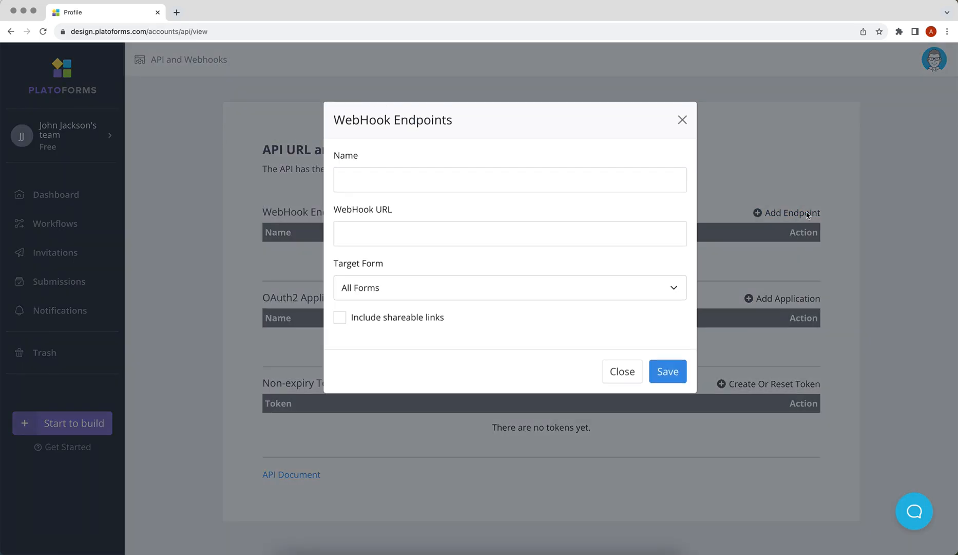
{"action": "left_click", "coordinate": [580, 182]}
{"action": "type", "text": "ApiX-Drive"}
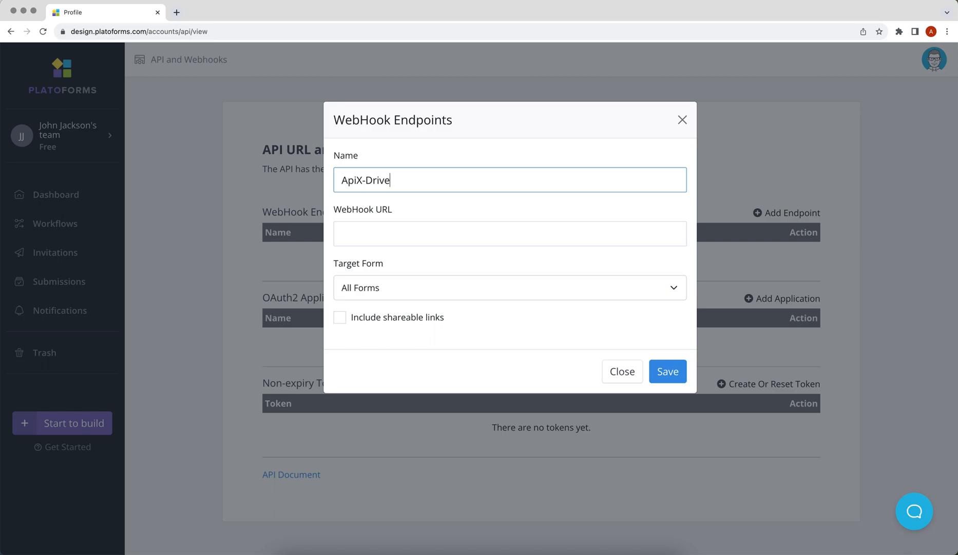
Step: Paste the ApiX-Drive webhook URL, target the sample.pdf form, and save the endpoint
{"action": "right_click", "coordinate": [566, 240]}
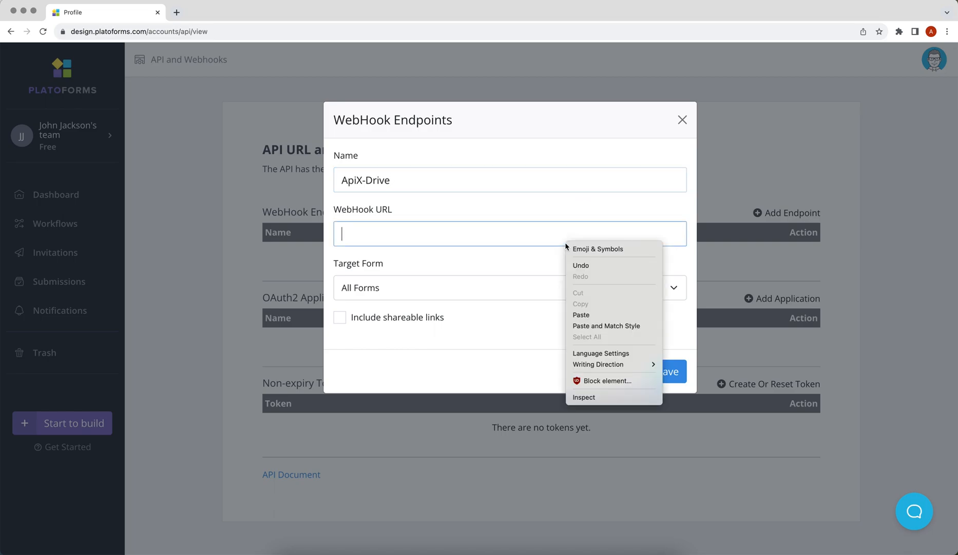
{"action": "left_click", "coordinate": [587, 314]}
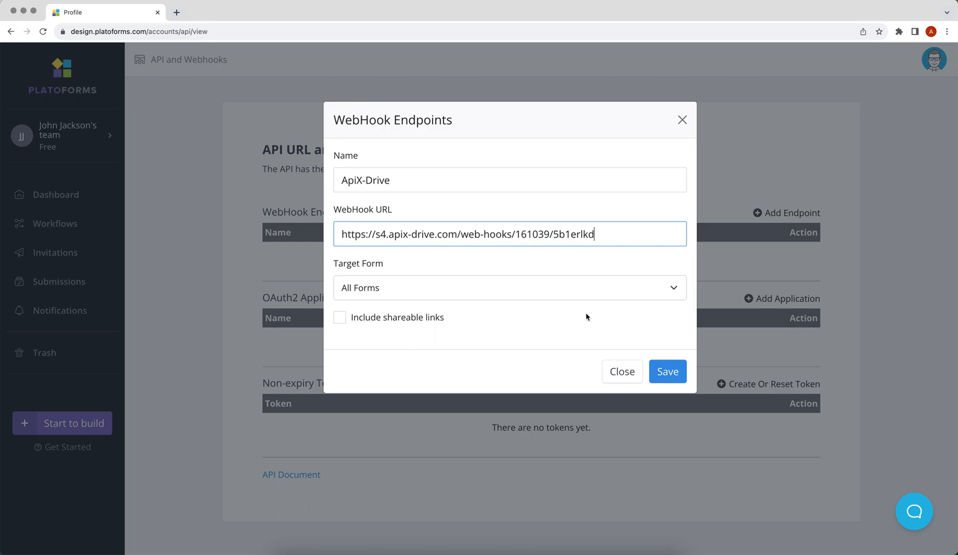
{"action": "left_click", "coordinate": [556, 298]}
{"action": "left_click", "coordinate": [538, 316]}
{"action": "left_click", "coordinate": [666, 365]}
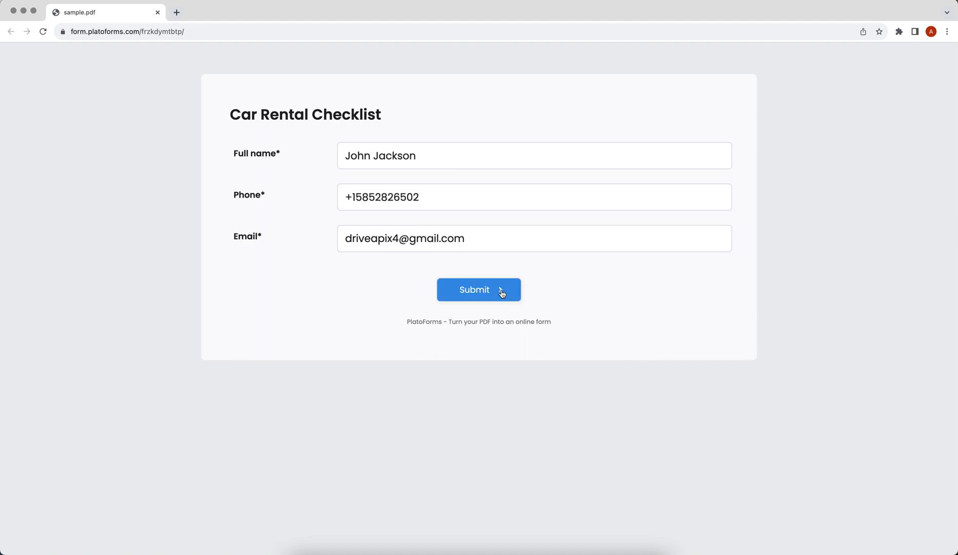
Step: Submit the filled Car Rental Checklist test entry and advance the ApiX-Drive source to Filter
{"action": "left_click", "coordinate": [502, 292]}
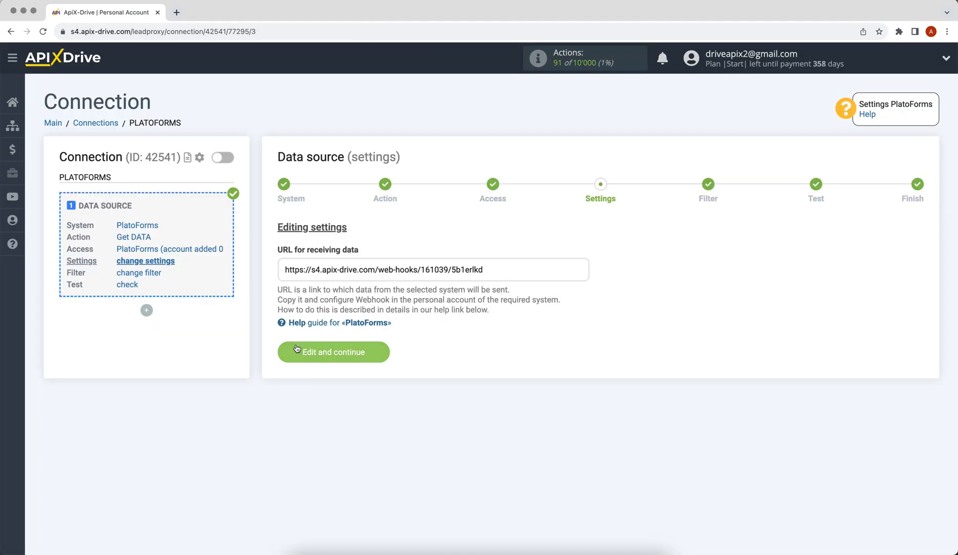
{"action": "left_click", "coordinate": [296, 351]}
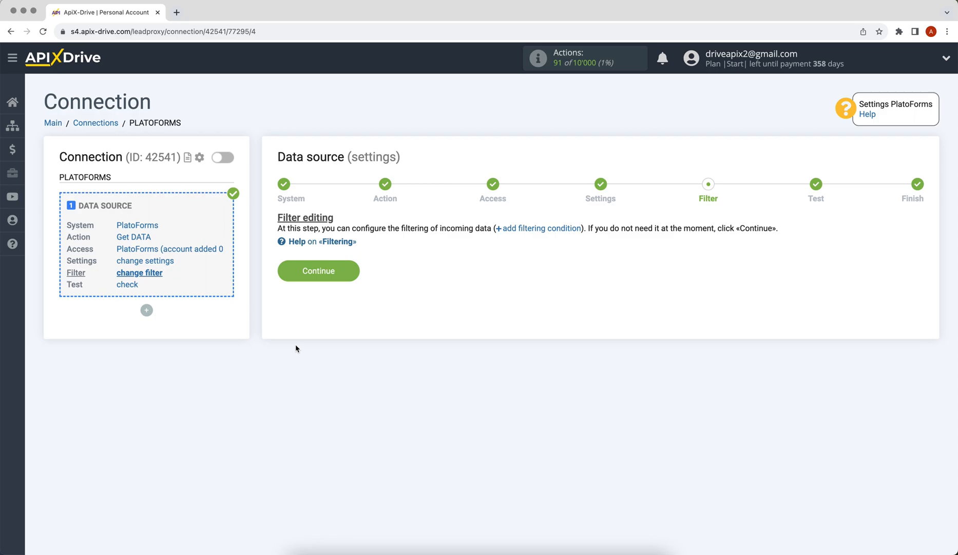
Step: Skip filtering, review the loaded PlatoForms test submission, and finish the source
{"action": "left_click", "coordinate": [285, 275]}
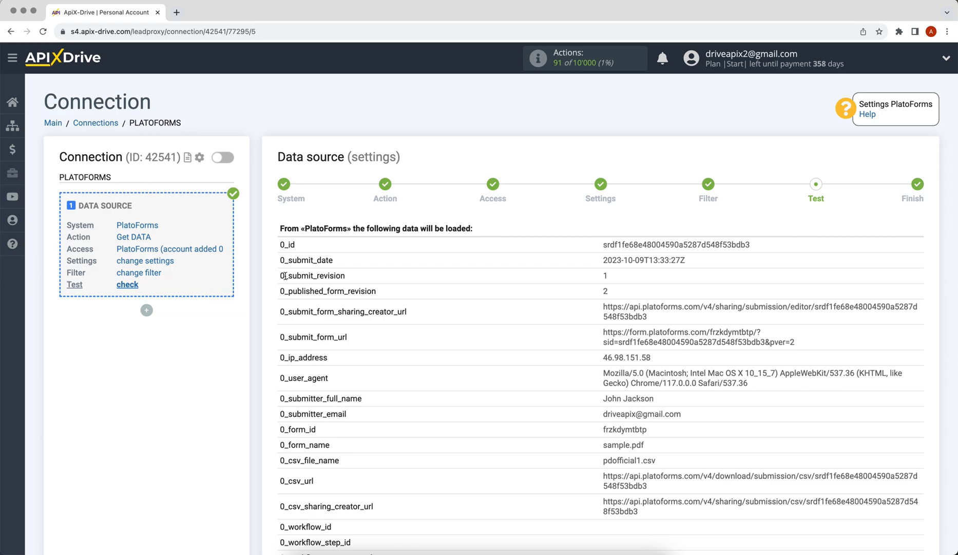
{"action": "scroll", "coordinate": [285, 275], "scroll_direction": "down", "scroll_amount": 6}
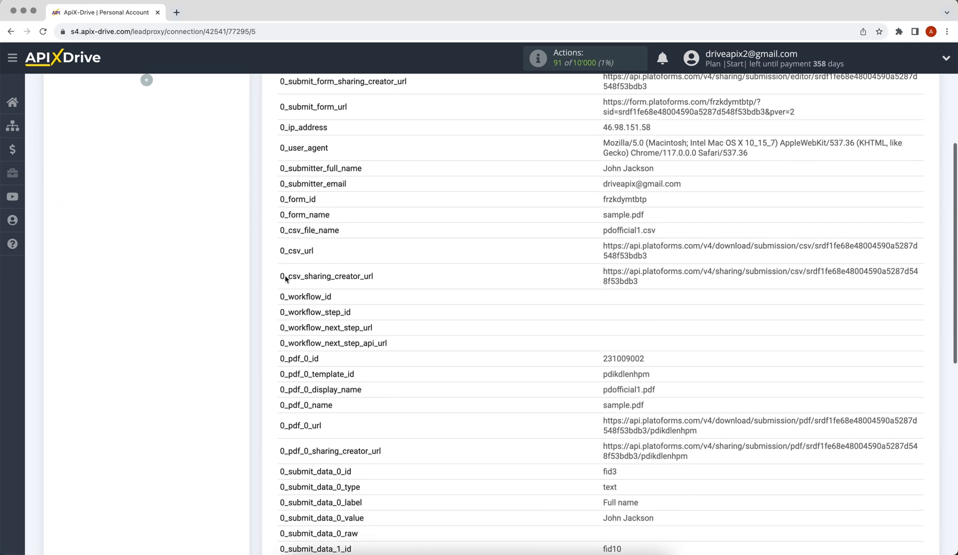
{"action": "scroll", "coordinate": [285, 278], "scroll_direction": "down", "scroll_amount": 4}
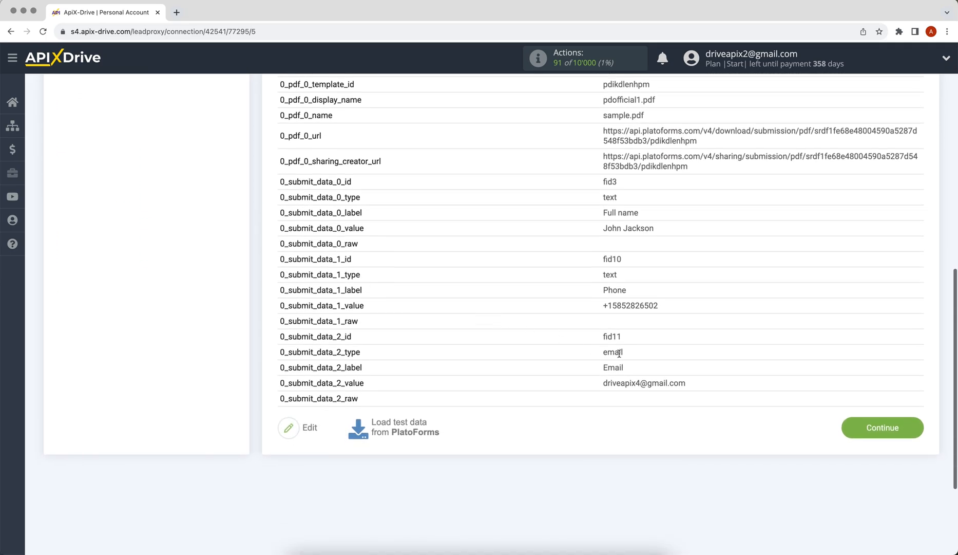
{"action": "left_click", "coordinate": [854, 428]}
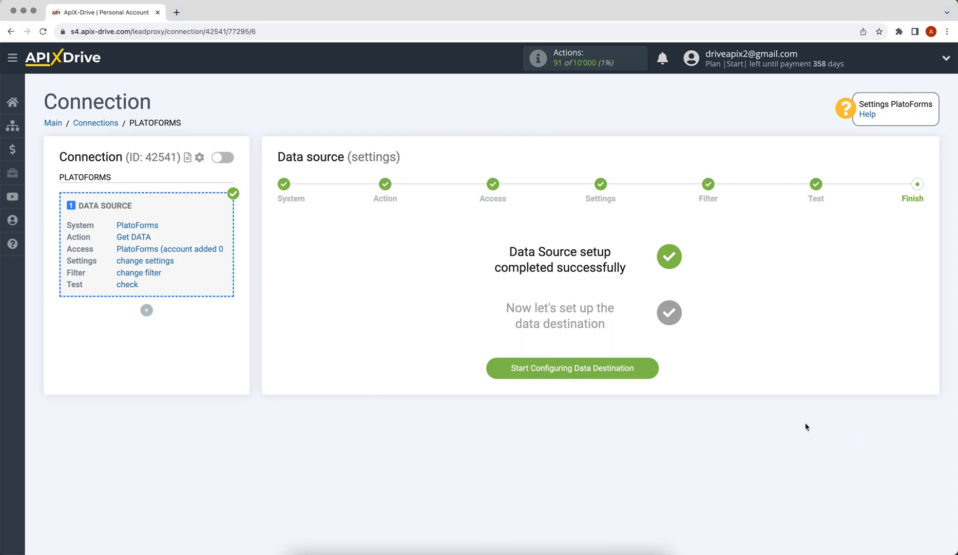
Step: Start configuring the data destination and browse the destination system list
{"action": "left_click", "coordinate": [505, 373]}
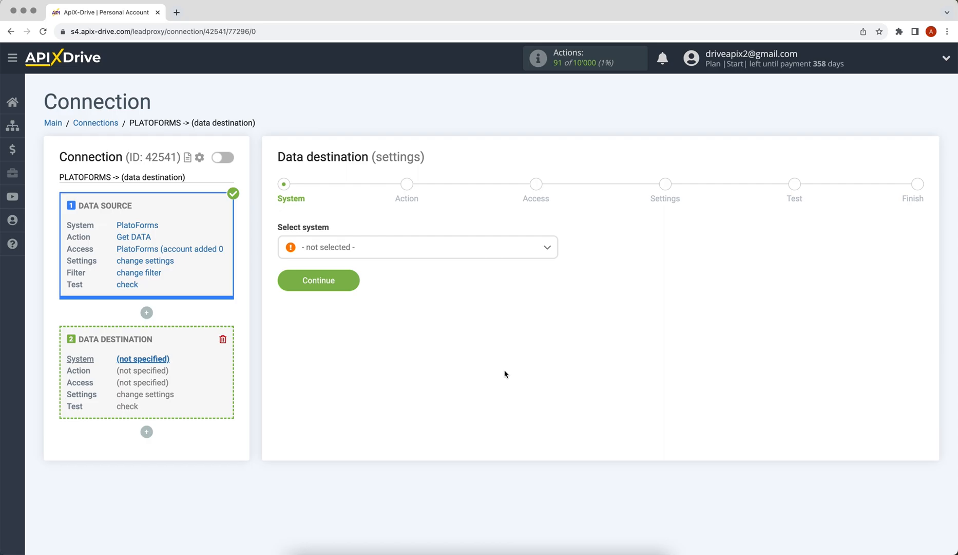
{"action": "left_click", "coordinate": [459, 250]}
{"action": "left_click_drag", "start_coordinate": [554, 264], "coordinate": [555, 317]}
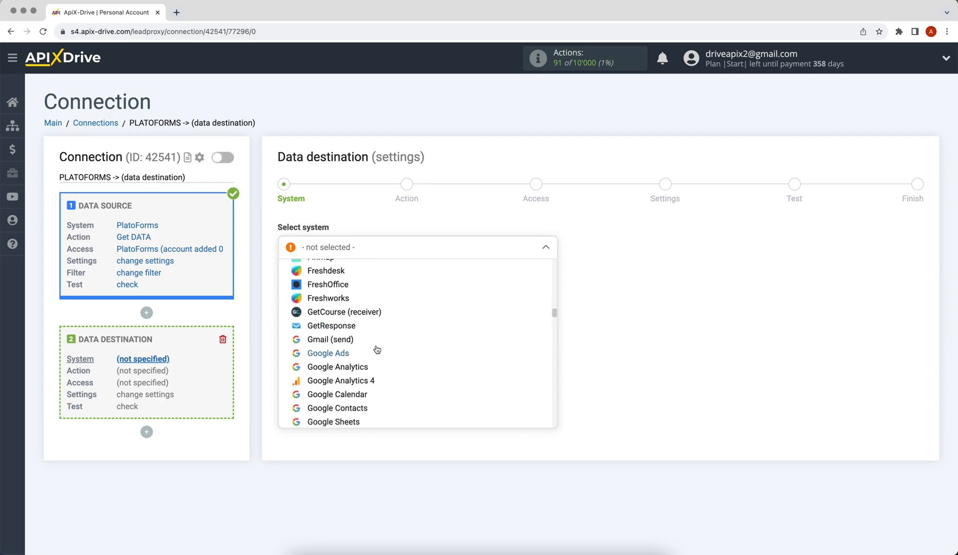
Step: Set Gmail (send) as the destination system with the Send EMAIL action
{"action": "left_click", "coordinate": [355, 340]}
{"action": "left_click", "coordinate": [297, 282]}
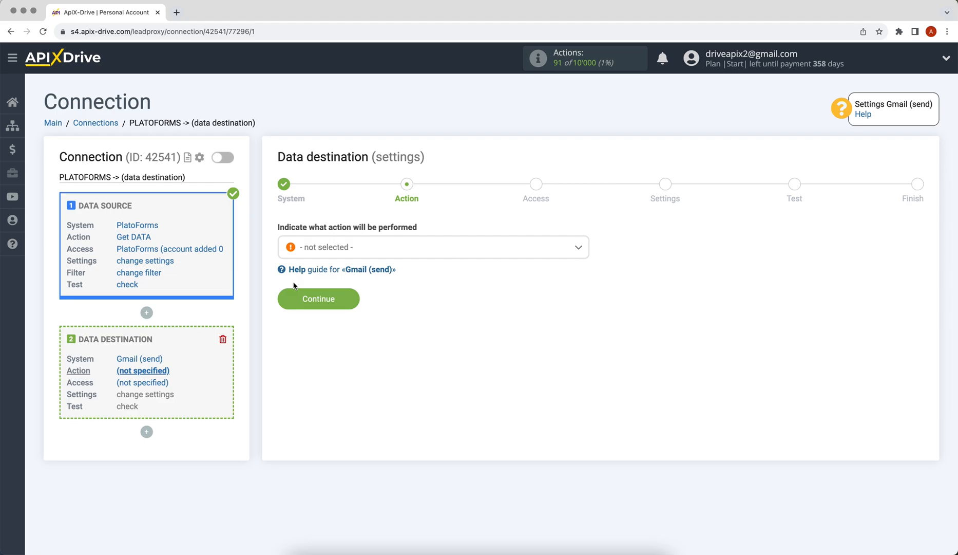
{"action": "left_click", "coordinate": [332, 249]}
{"action": "left_click", "coordinate": [331, 308]}
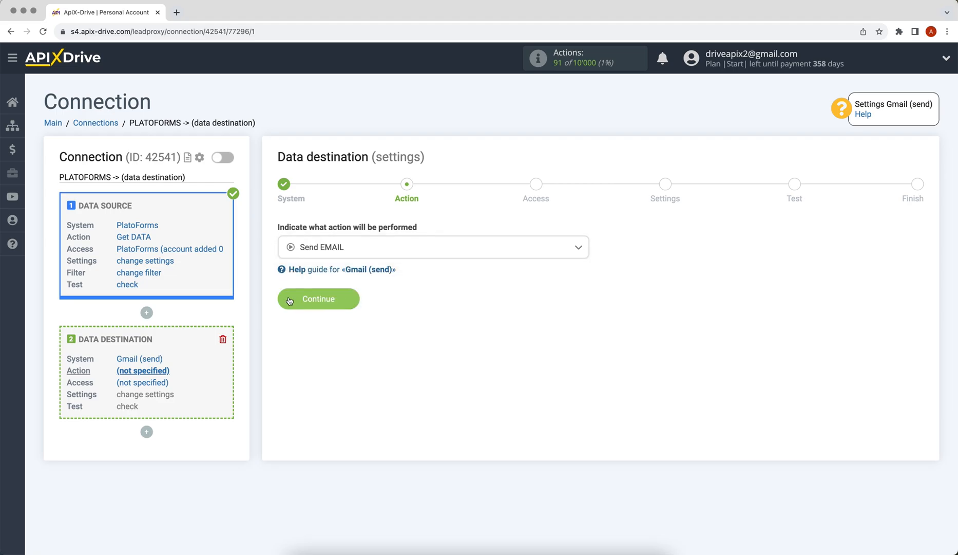
{"action": "left_click", "coordinate": [291, 301]}
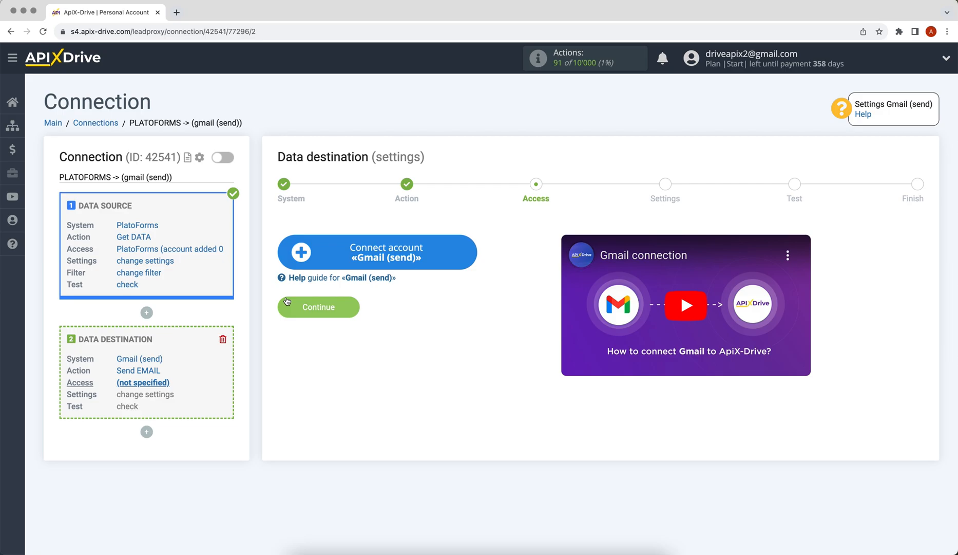
Step: Sign in with the Google account's e-mail and password and grant ApiX-Drive access
{"action": "left_click", "coordinate": [295, 258]}
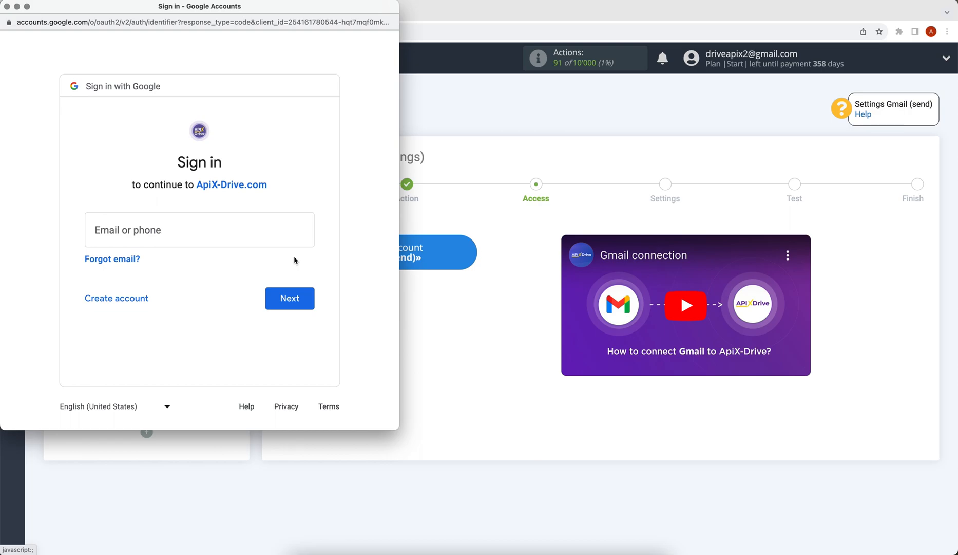
{"action": "left_click", "coordinate": [229, 239]}
{"action": "left_click", "coordinate": [272, 296]}
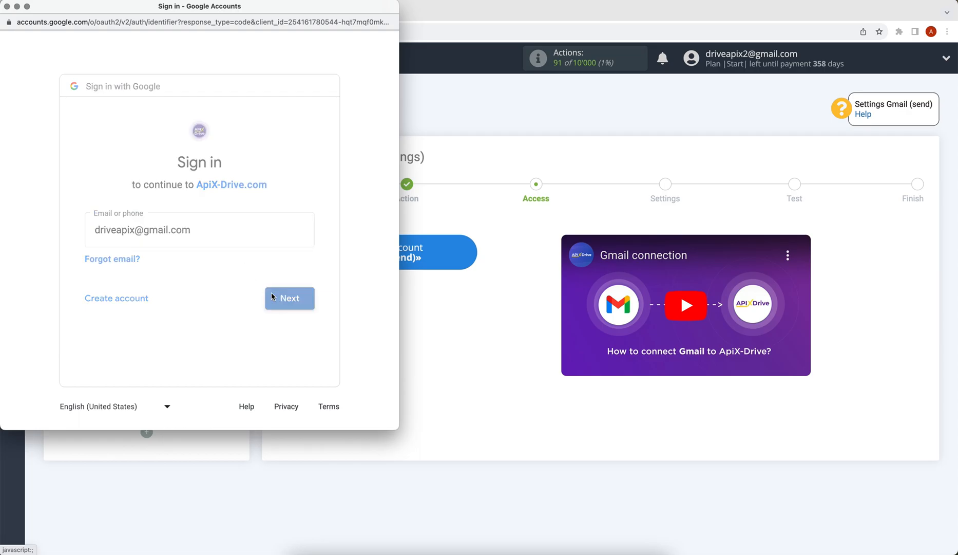
{"action": "type", "text": "••••••••"}
{"action": "left_click", "coordinate": [297, 329]}
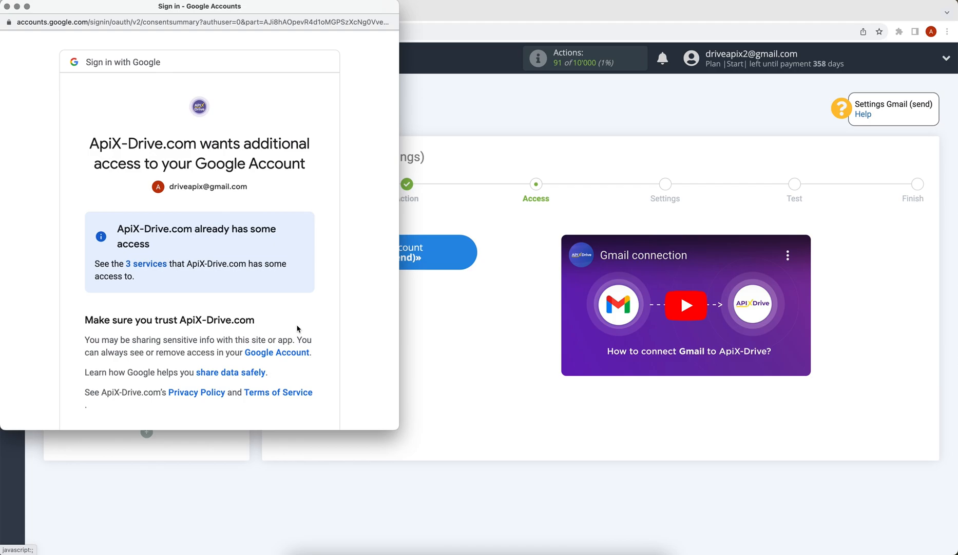
{"action": "scroll", "coordinate": [296, 324], "scroll_direction": "down", "scroll_amount": 3}
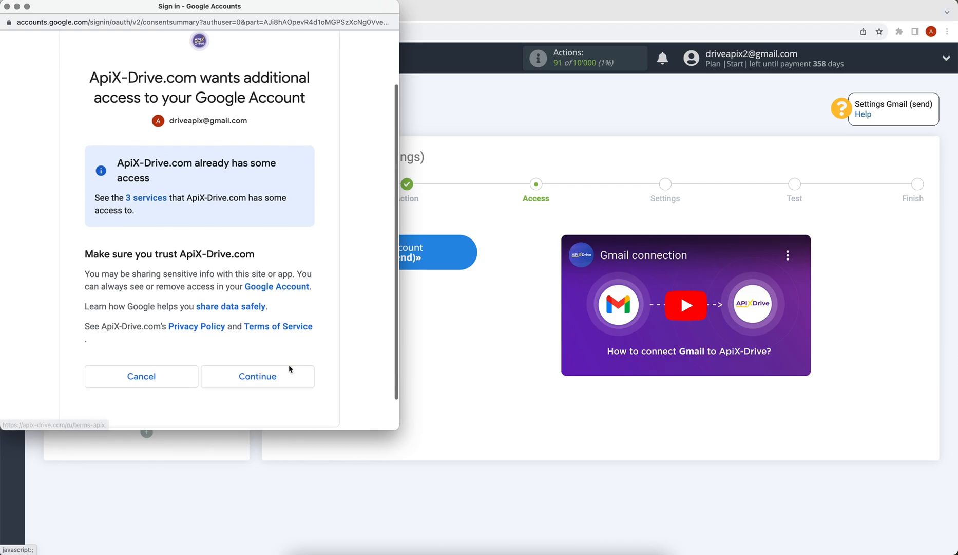
{"action": "left_click", "coordinate": [289, 369]}
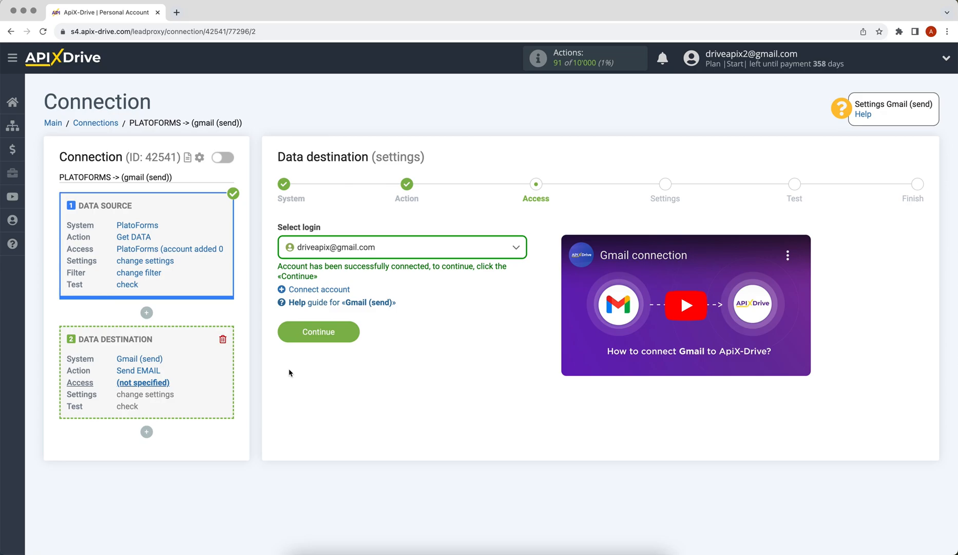
Step: Select the connected Gmail login and continue to the email settings
{"action": "left_click", "coordinate": [363, 256]}
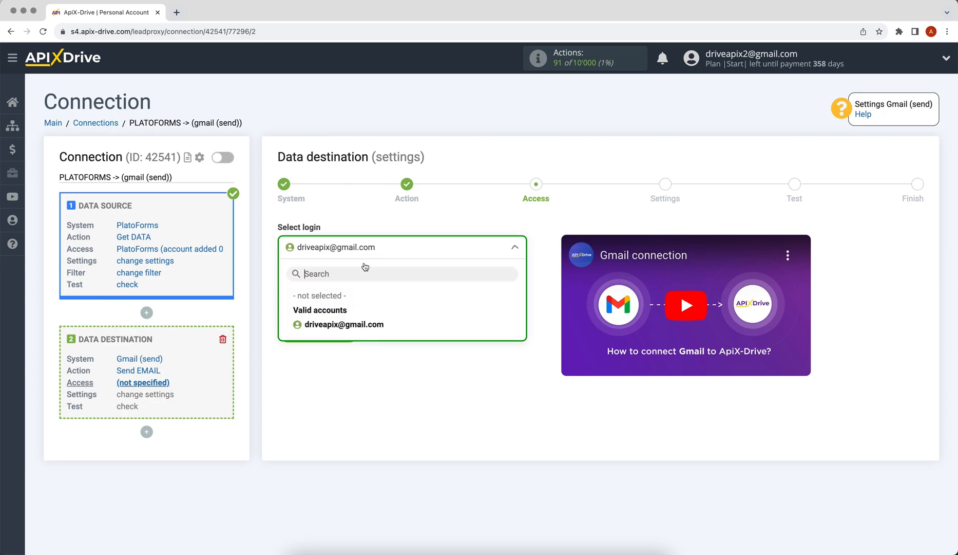
{"action": "left_click", "coordinate": [350, 325]}
{"action": "left_click", "coordinate": [310, 333]}
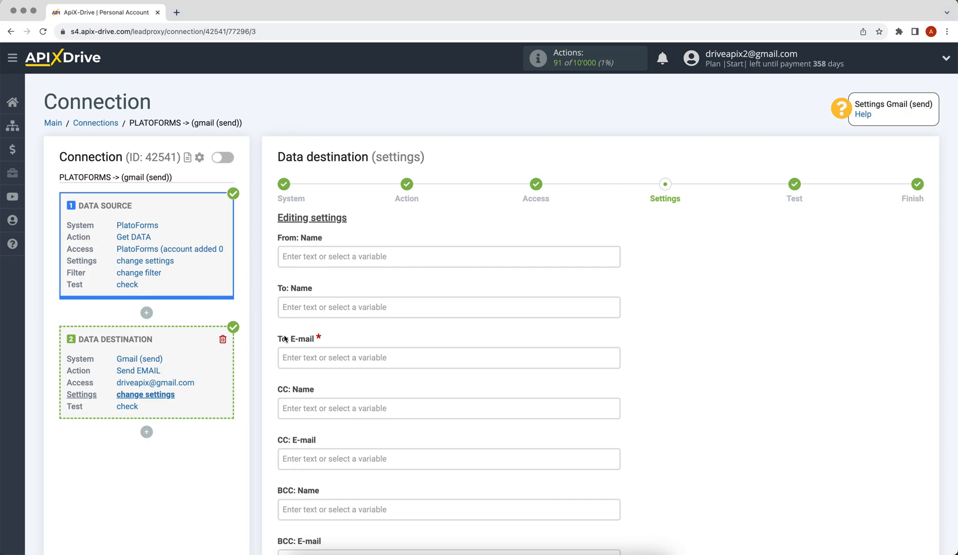
Step: Map the To: E-mail recipient to the submitter's field 0_submit_data_2_value
{"action": "left_click", "coordinate": [298, 355]}
{"action": "scroll", "coordinate": [301, 354], "scroll_direction": "down", "scroll_amount": 5}
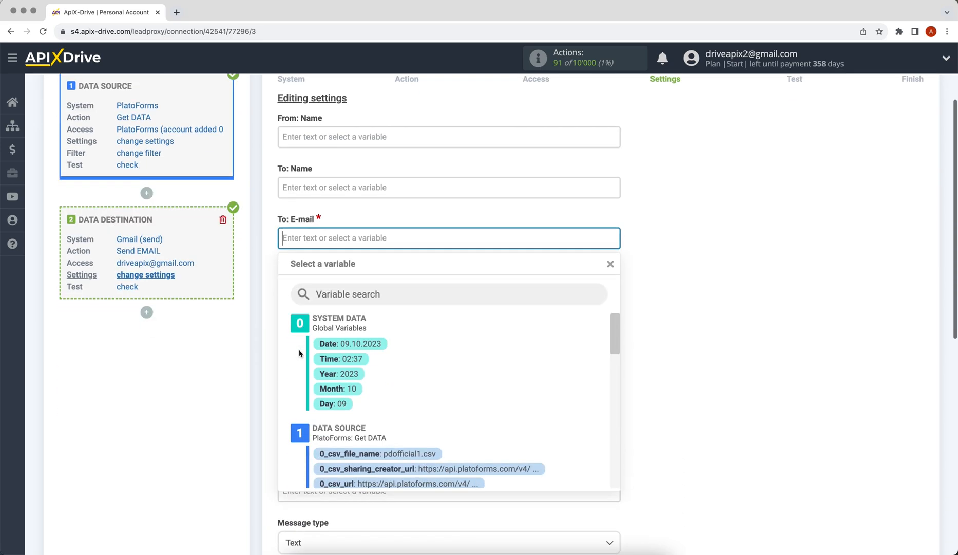
{"action": "left_click_drag", "start_coordinate": [612, 238], "coordinate": [616, 342]}
{"action": "left_click", "coordinate": [475, 289]}
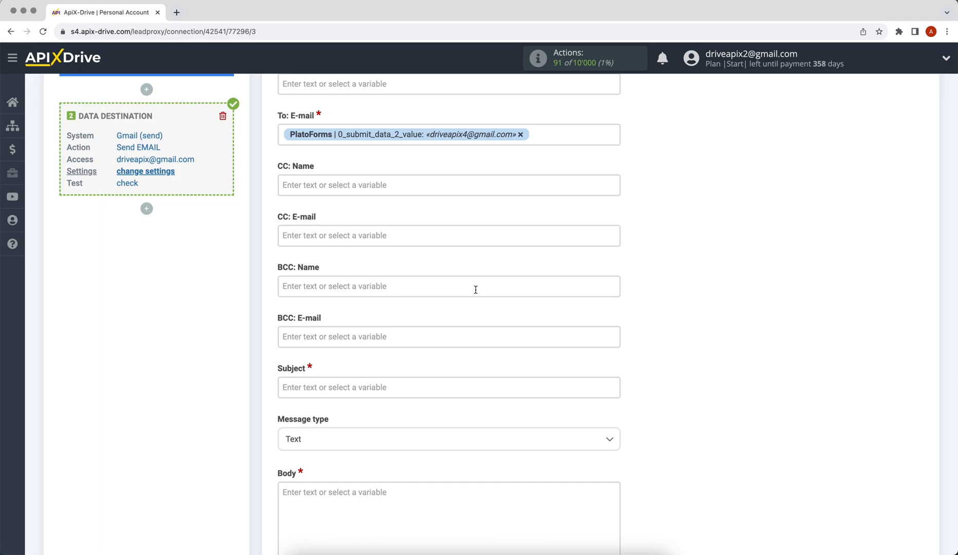
{"action": "scroll", "coordinate": [475, 289], "scroll_direction": "up", "scroll_amount": 5}
Step: Enter ApiX-Drive as the sender name and Consultation as the subject
{"action": "left_click", "coordinate": [340, 149]}
{"action": "type", "text": "ApiX-Drive"}
{"action": "left_click", "coordinate": [627, 231]}
{"action": "scroll", "coordinate": [626, 233], "scroll_direction": "down", "scroll_amount": 3}
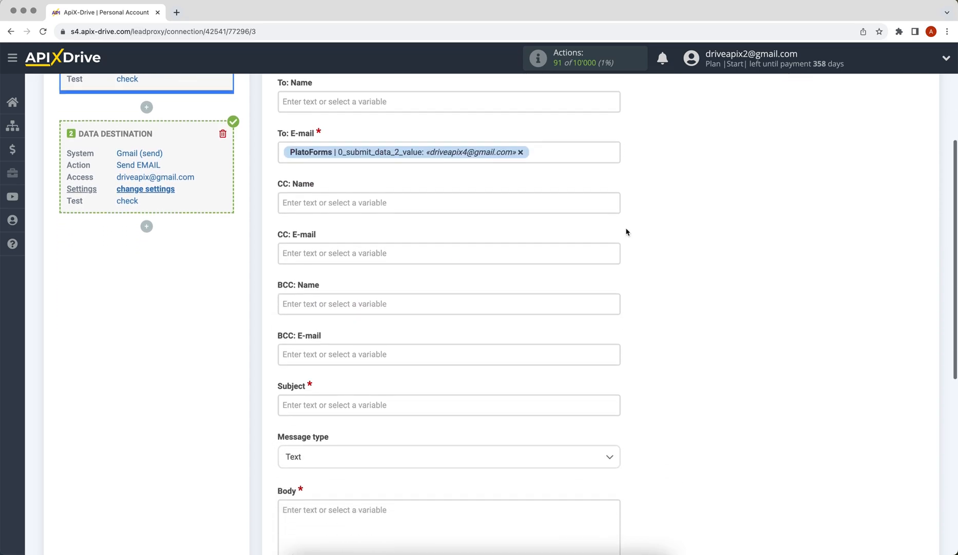
{"action": "left_click", "coordinate": [442, 406]}
{"action": "type", "text": "Consultation"}
Step: Write the body 'Hello, 0_submit_data_0_value! We will contact you soon!' and send a test email
{"action": "left_click", "coordinate": [659, 392]}
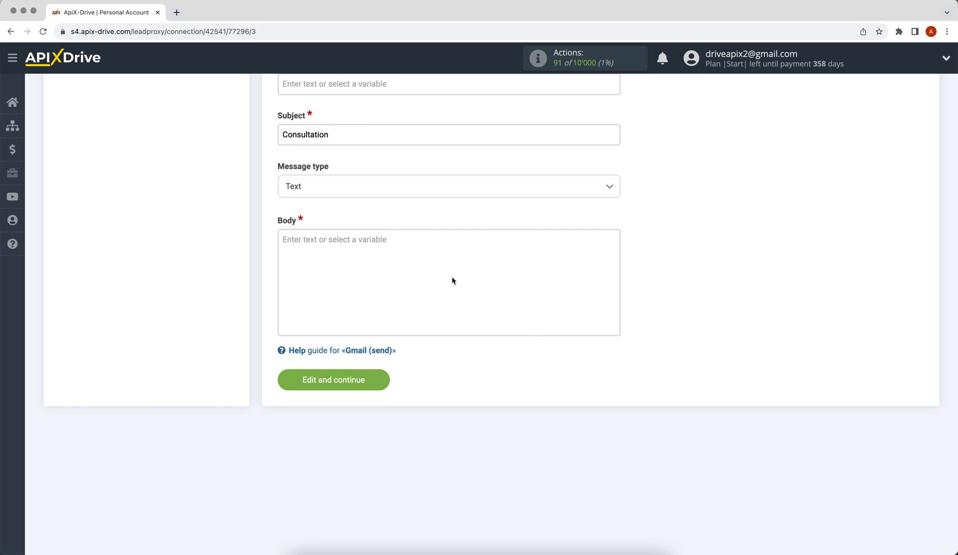
{"action": "left_click", "coordinate": [456, 280]}
{"action": "type", "text": "Hello,"}
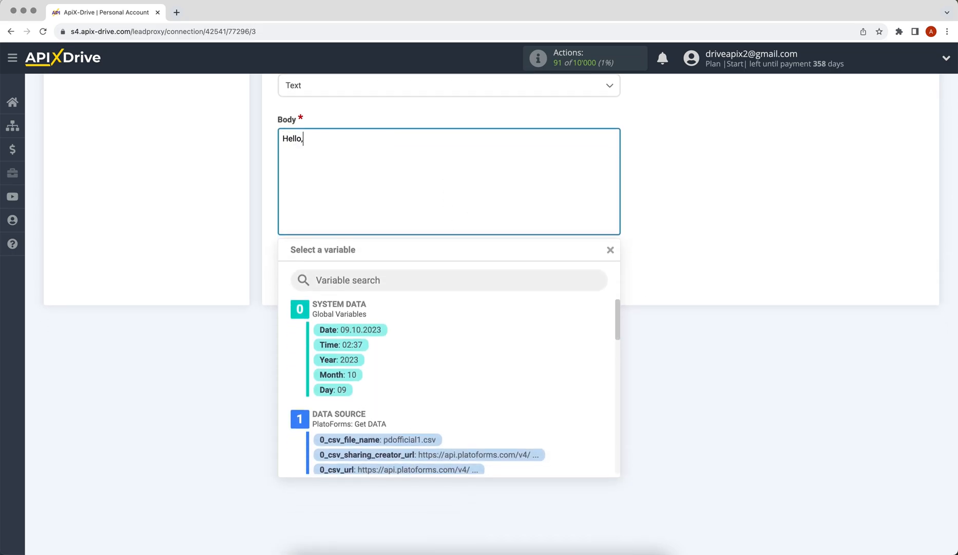
{"action": "left_click_drag", "start_coordinate": [615, 319], "coordinate": [613, 400]}
{"action": "left_click", "coordinate": [460, 357]}
{"action": "type", "text": "!"}
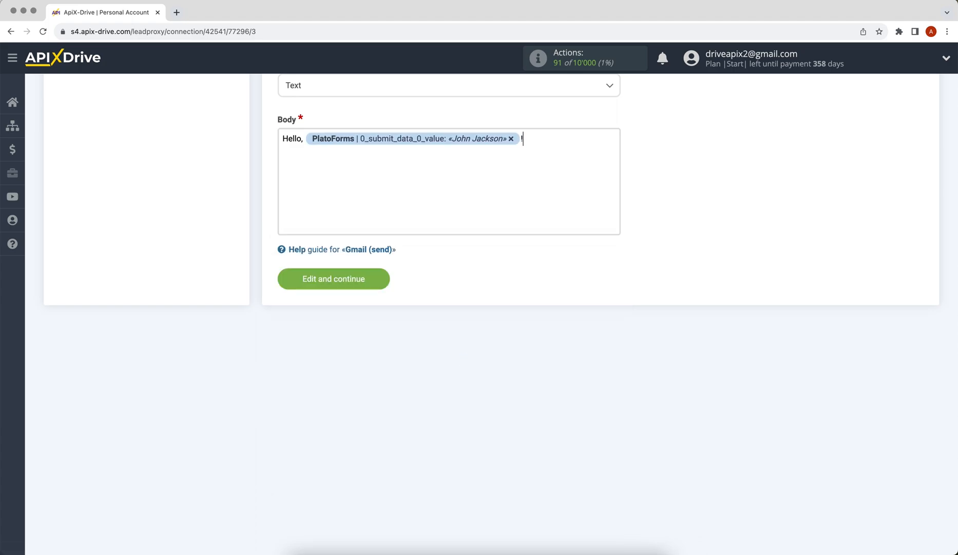
{"action": "key", "text": "Return"}
{"action": "type", "text": "We will contact you soon!"}
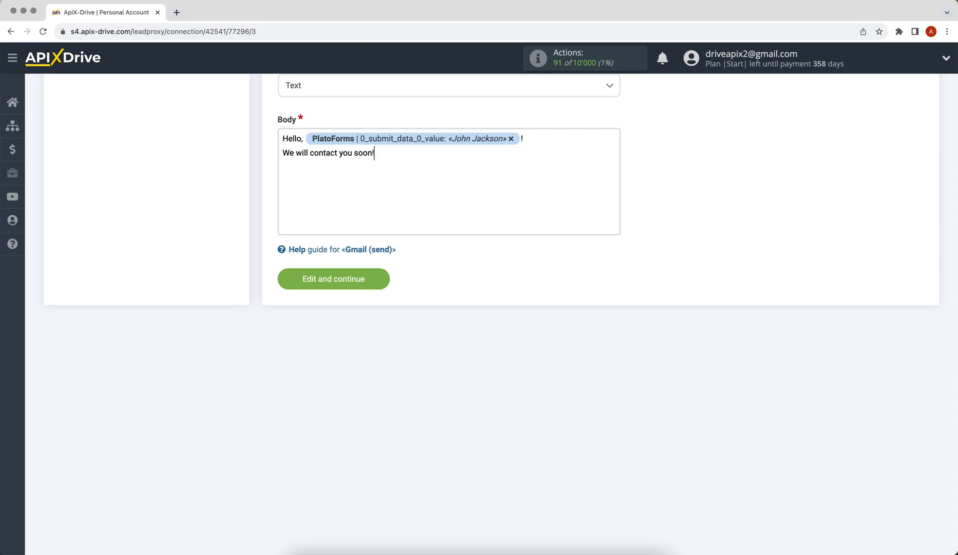
{"action": "left_click", "coordinate": [336, 281]}
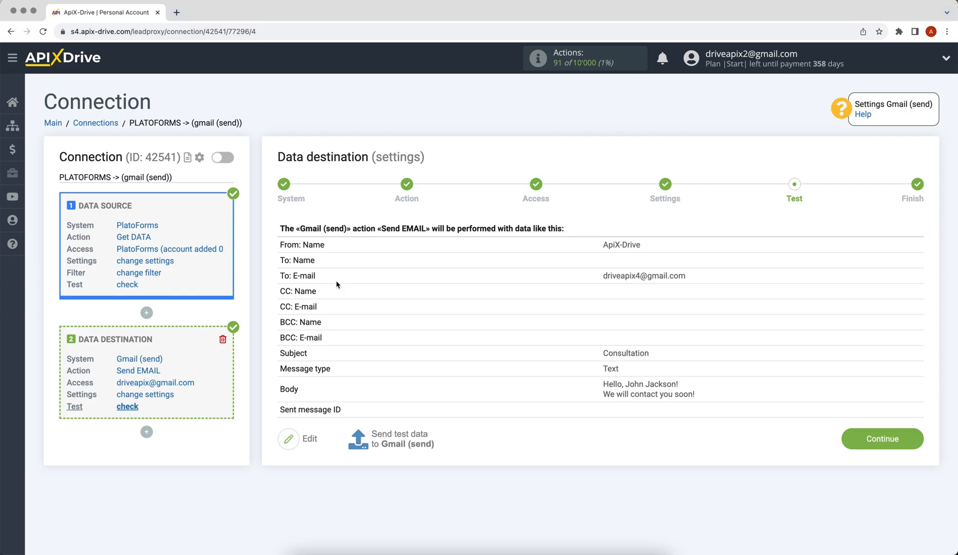
{"action": "left_click", "coordinate": [393, 440]}
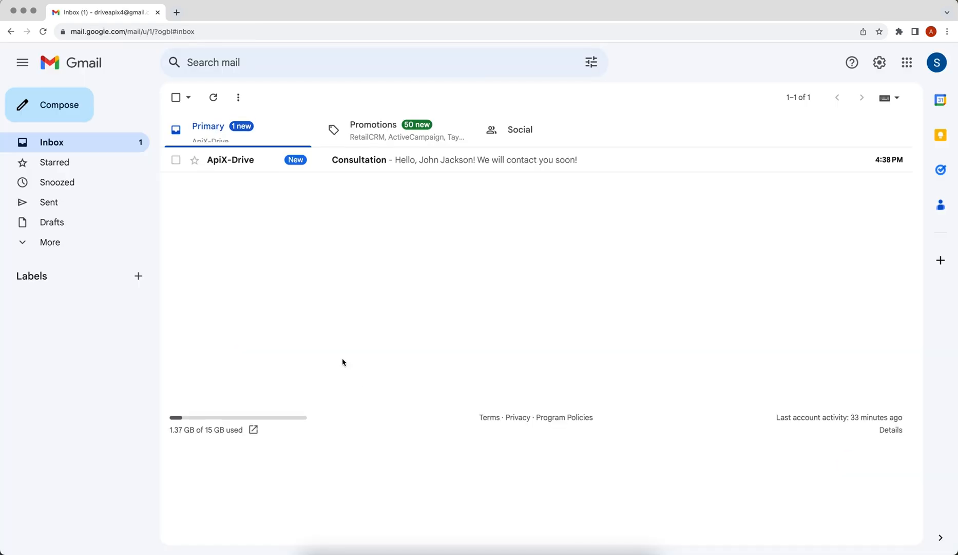
Step: Check the ApiX-Drive 'Consultation' test message in the Gmail inbox
{"action": "left_click", "coordinate": [230, 160]}
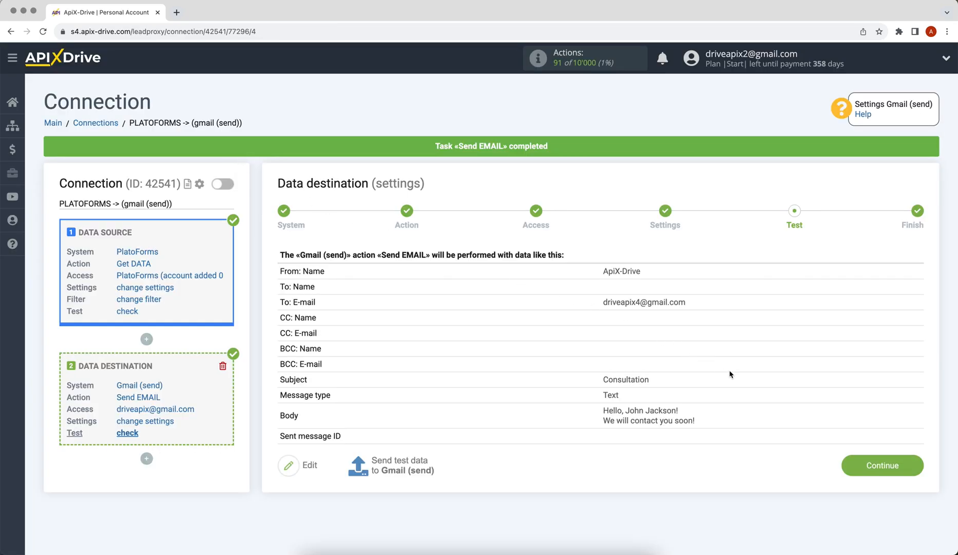
Step: Turn on auto-update for the PLATOFORMS → Gmail (send) connection and save a 5-minute update interval
{"action": "left_click", "coordinate": [843, 460]}
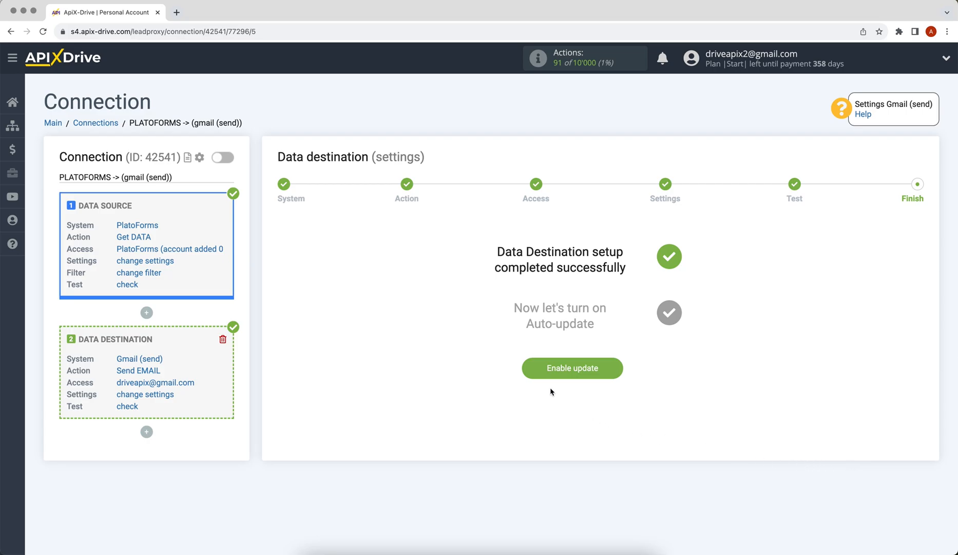
{"action": "left_click", "coordinate": [527, 367]}
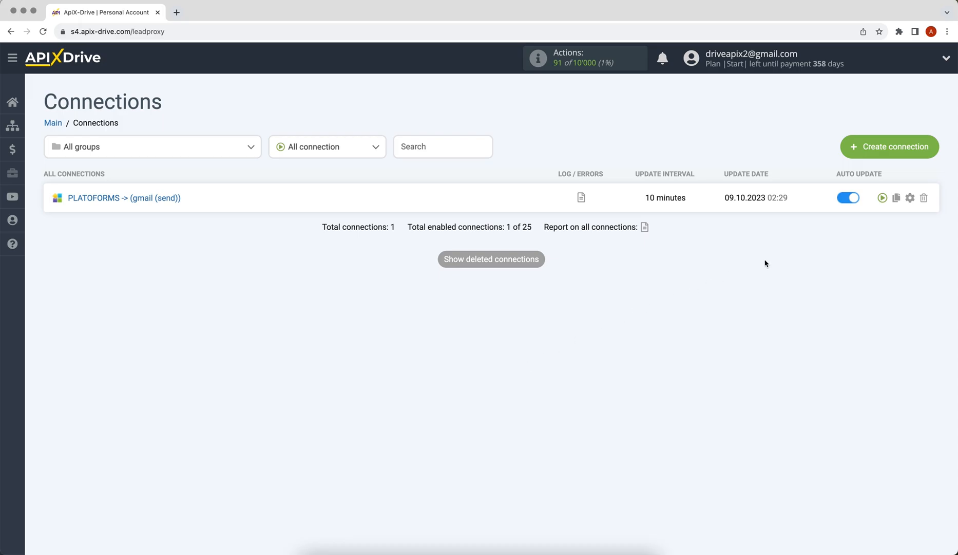
{"action": "left_click", "coordinate": [912, 198]}
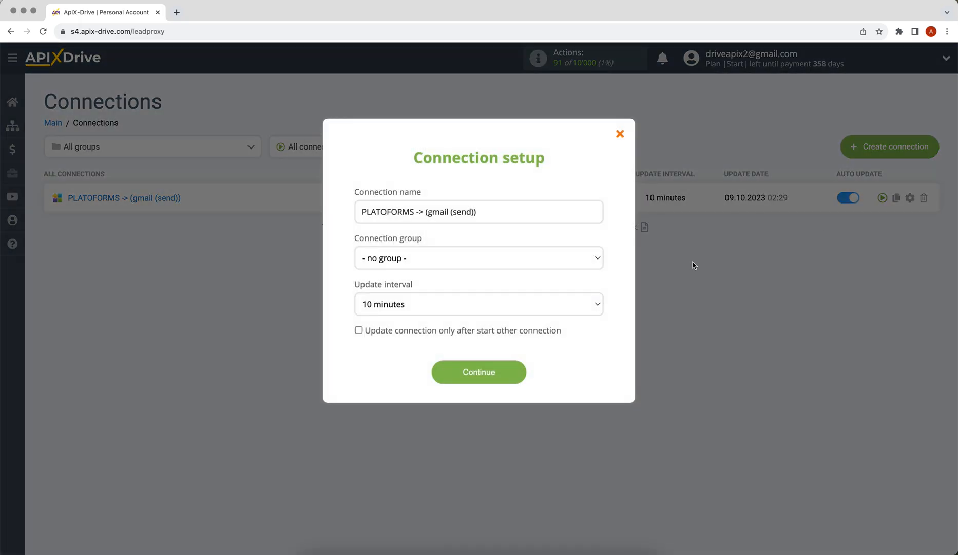
{"action": "left_click", "coordinate": [542, 303]}
{"action": "left_click", "coordinate": [542, 293]}
{"action": "left_click", "coordinate": [453, 368]}
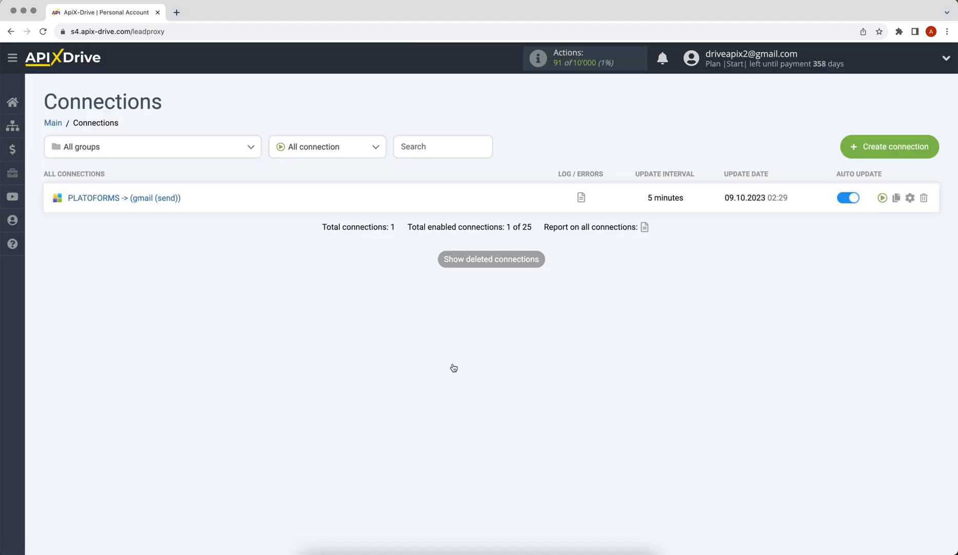